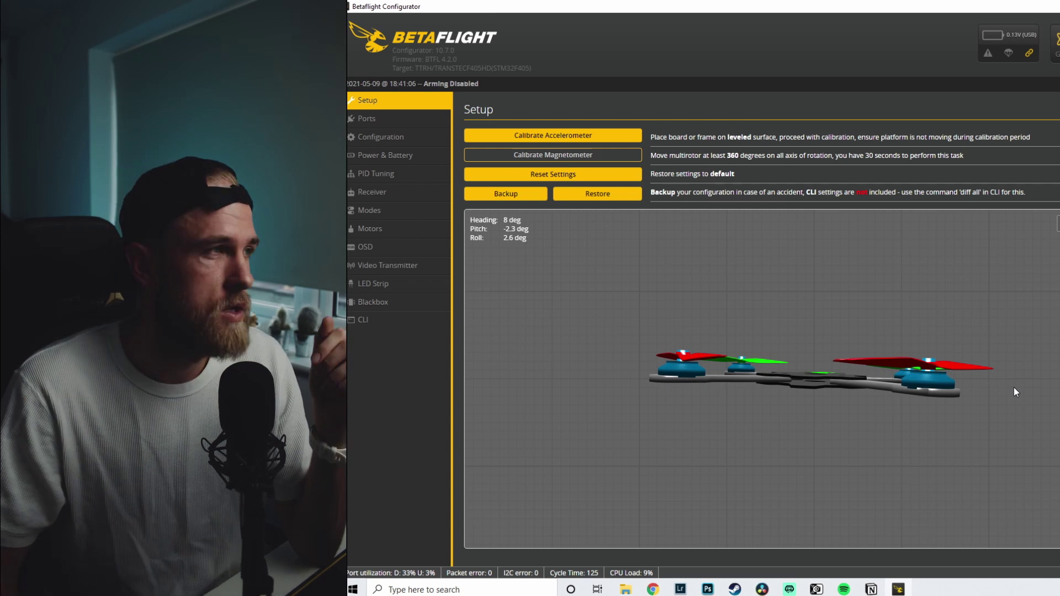
Step: Open the Ports page showing UART1 on serial RX and MSP on UART5
{"action": "left_click", "coordinate": [384, 122]}
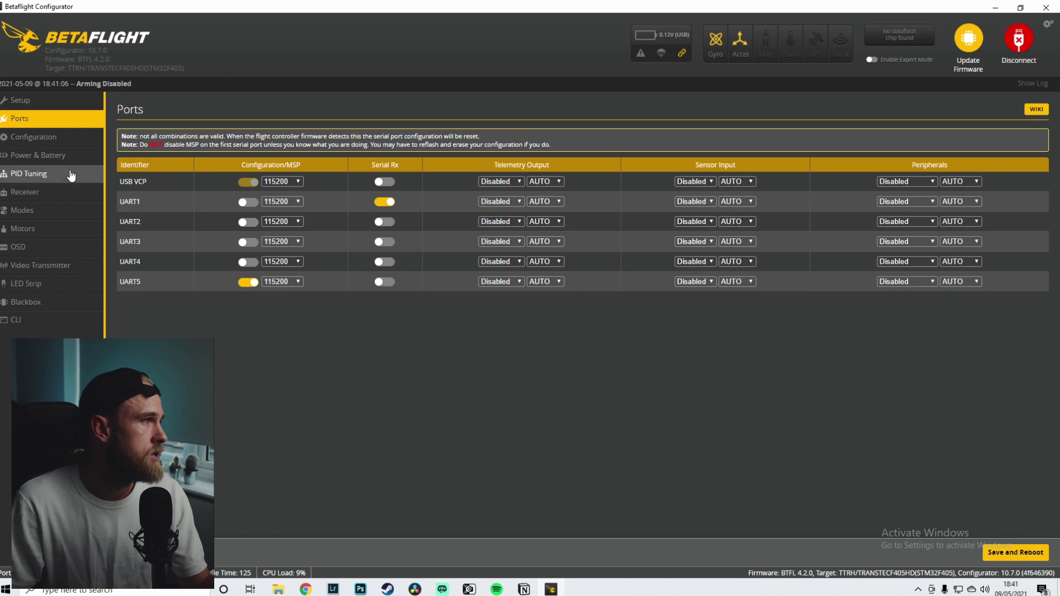
Step: Open the Configuration page and scroll through Mixer, the SBUS Receiver and the Other Features toggles
{"action": "left_click", "coordinate": [65, 136]}
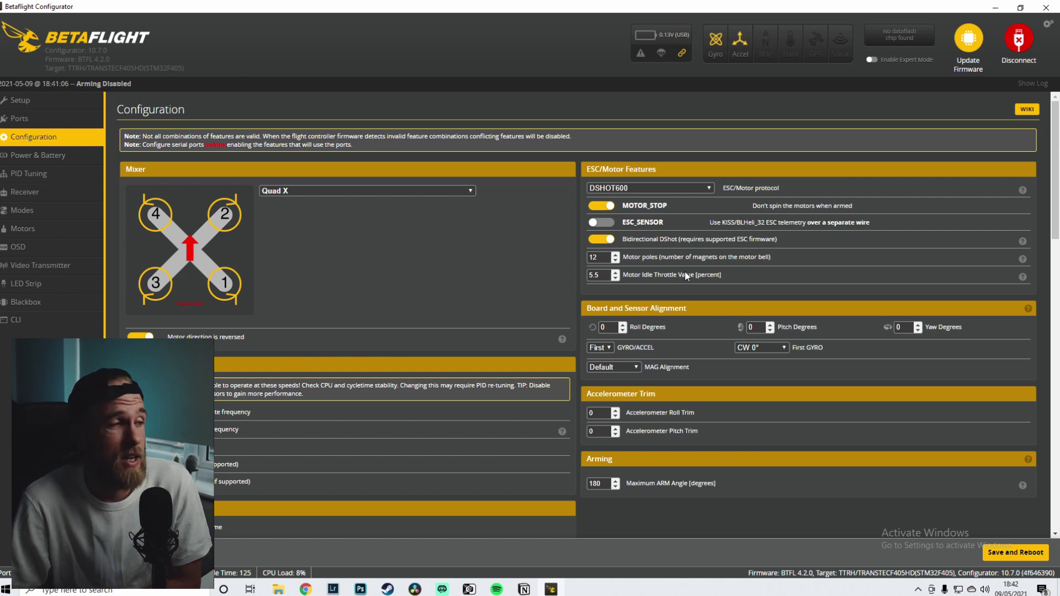
{"action": "scroll", "coordinate": [441, 275], "scroll_direction": "down", "scroll_amount": 2}
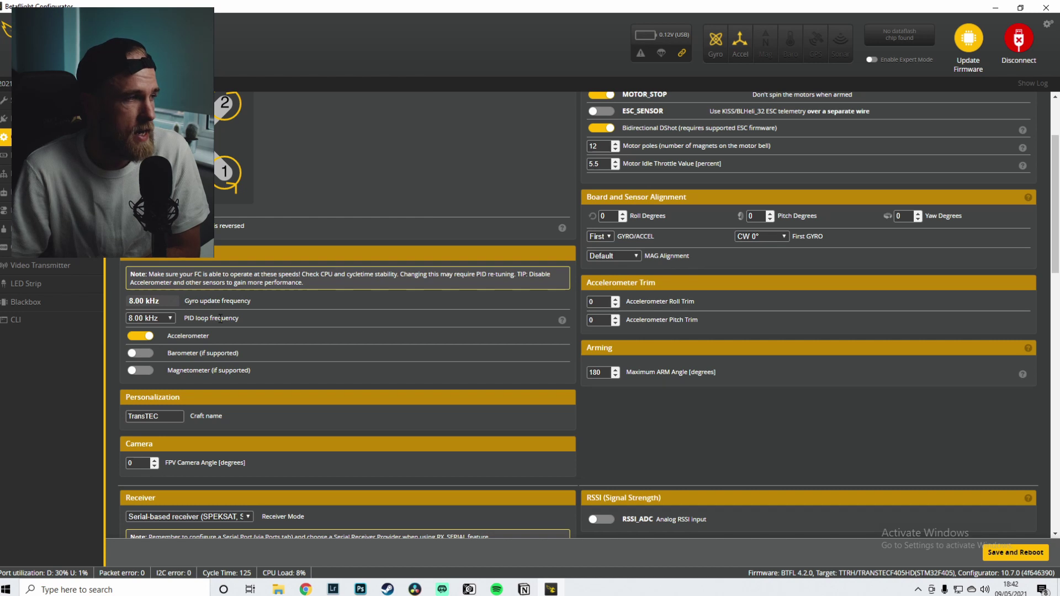
{"action": "scroll", "coordinate": [221, 318], "scroll_direction": "down", "scroll_amount": 1}
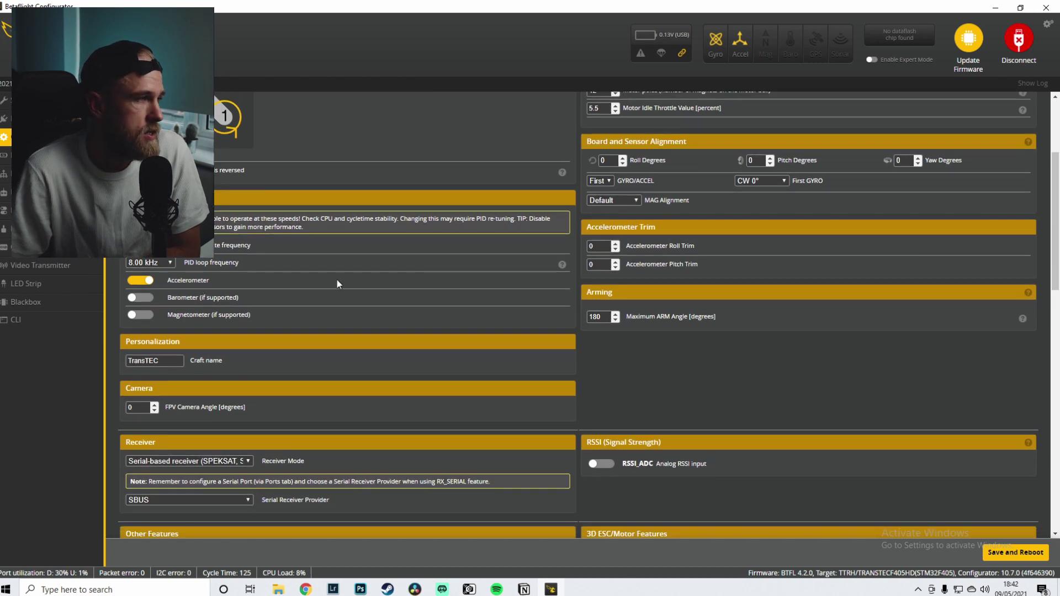
{"action": "scroll", "coordinate": [337, 280], "scroll_direction": "down", "scroll_amount": 1}
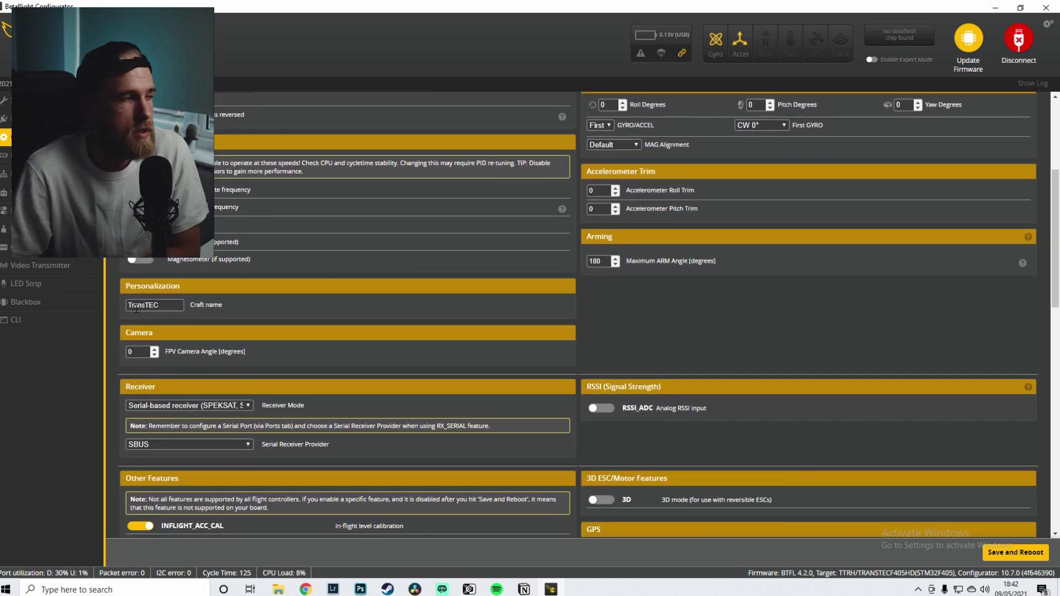
{"action": "scroll", "coordinate": [287, 288], "scroll_direction": "down", "scroll_amount": 2}
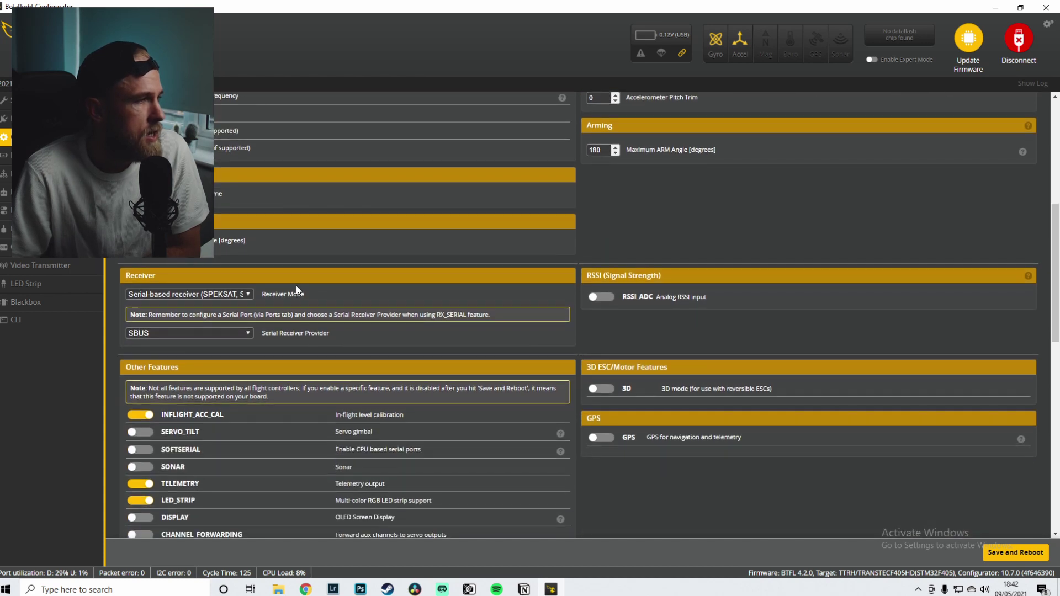
{"action": "scroll", "coordinate": [380, 272], "scroll_direction": "down", "scroll_amount": 1}
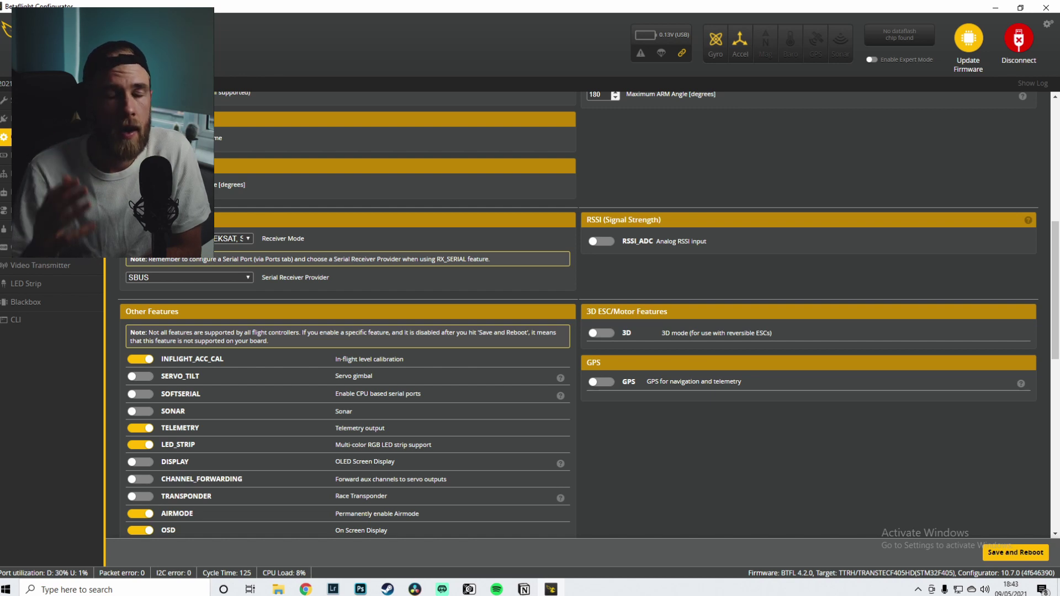
Step: Turn off the LED_STRIP feature under Other Features and scroll through the beeper list
{"action": "scroll", "coordinate": [215, 237], "scroll_direction": "down", "scroll_amount": 2}
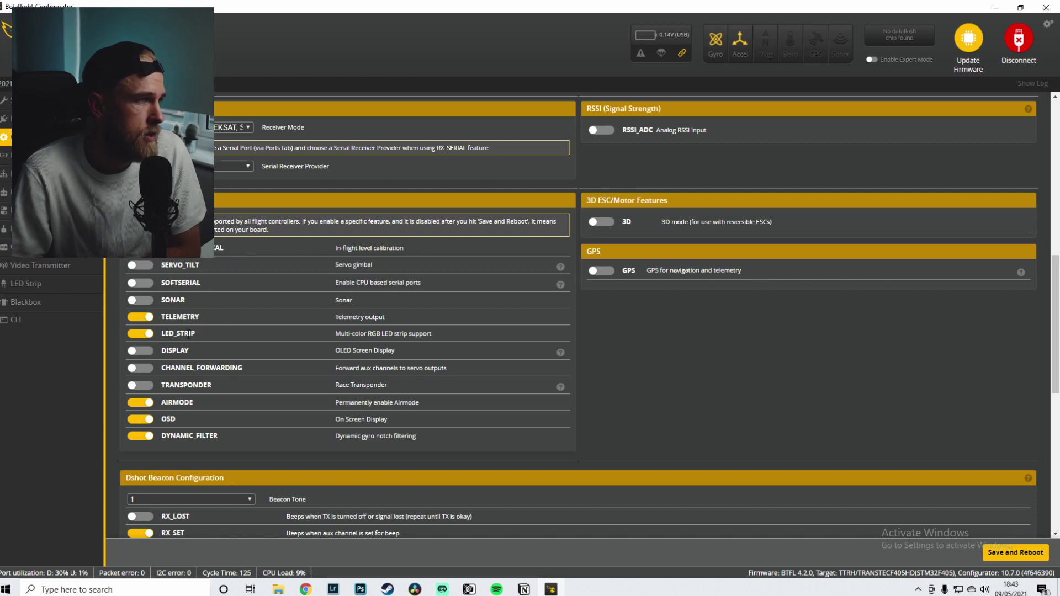
{"action": "left_click", "coordinate": [149, 335]}
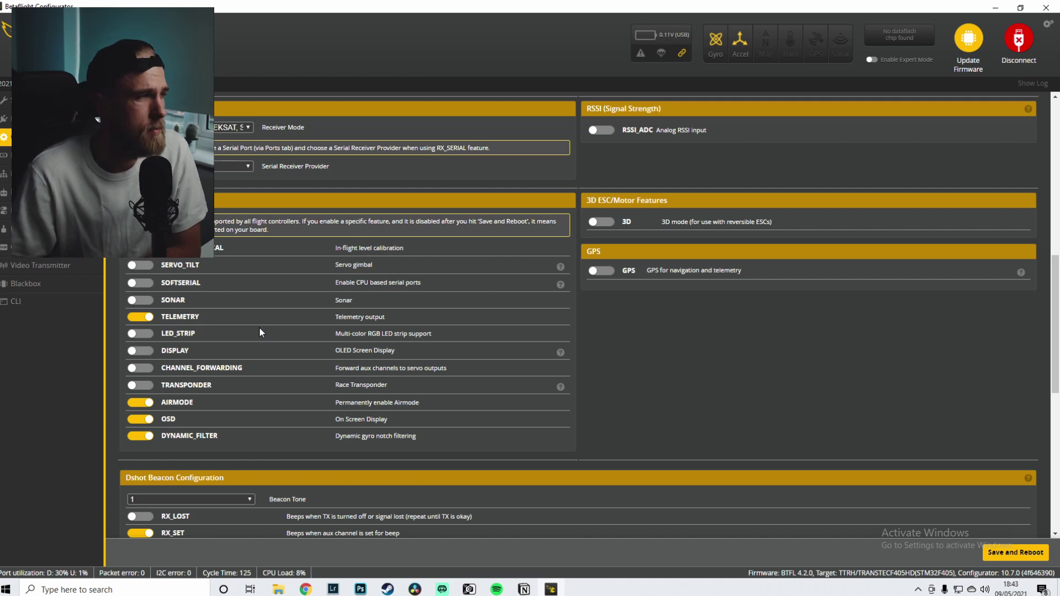
{"action": "scroll", "coordinate": [280, 342], "scroll_direction": "down", "scroll_amount": 1}
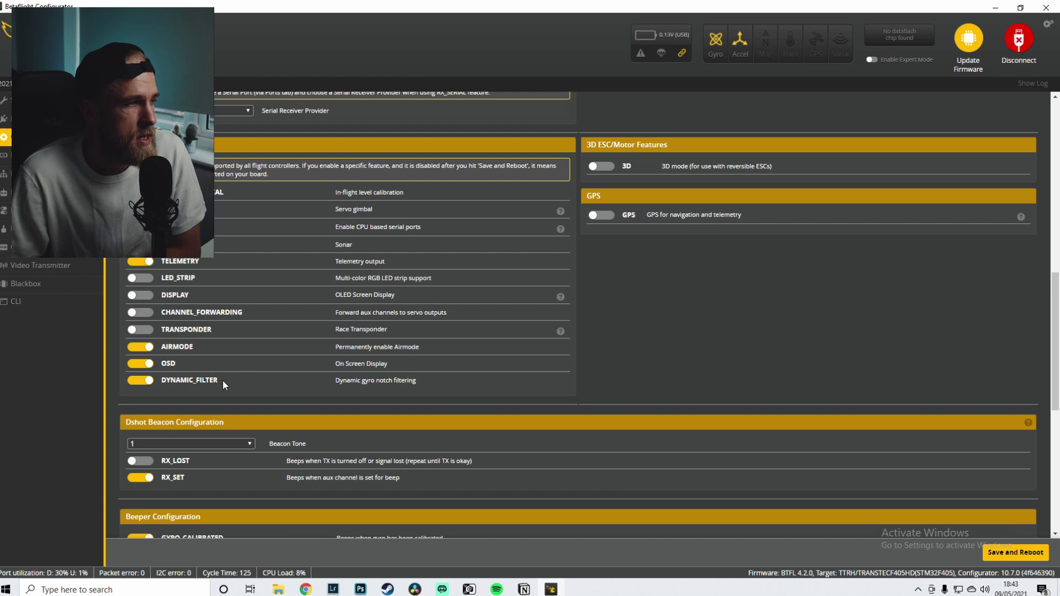
{"action": "scroll", "coordinate": [269, 358], "scroll_direction": "down", "scroll_amount": 2}
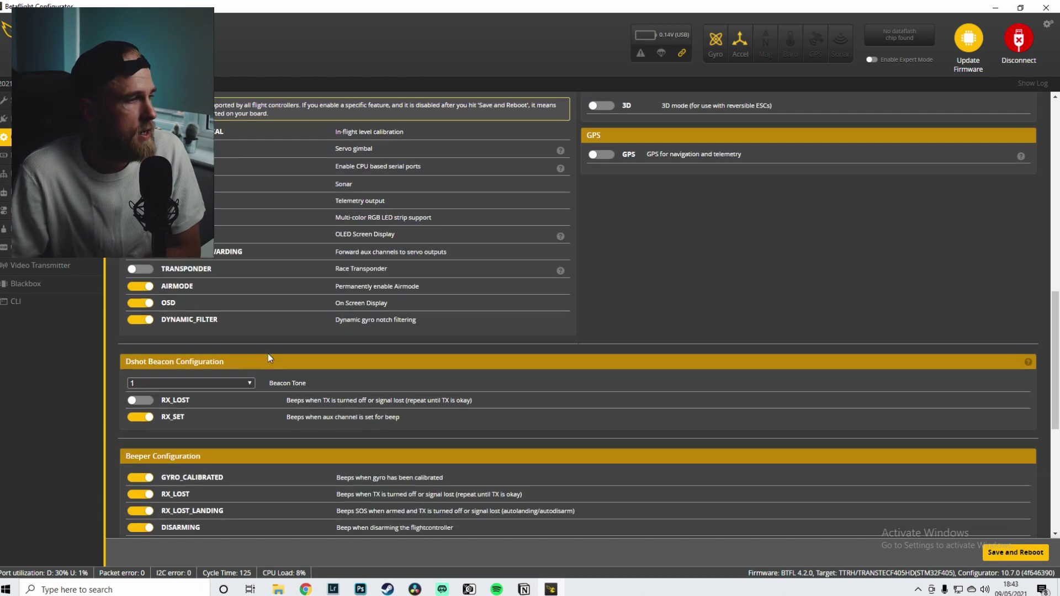
{"action": "scroll", "coordinate": [271, 331], "scroll_direction": "down", "scroll_amount": 2}
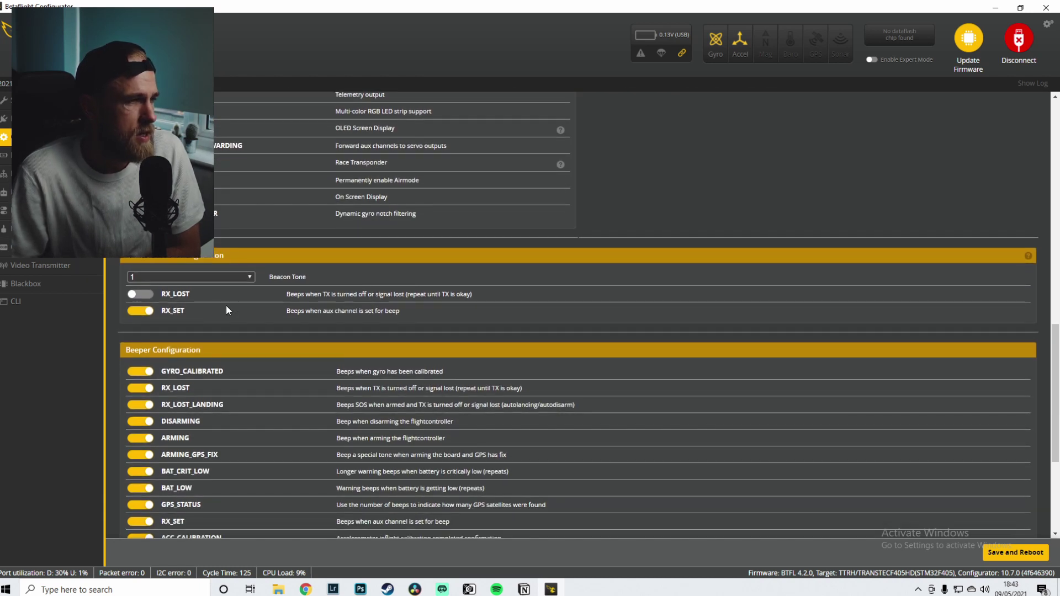
{"action": "scroll", "coordinate": [271, 323], "scroll_direction": "down", "scroll_amount": 2}
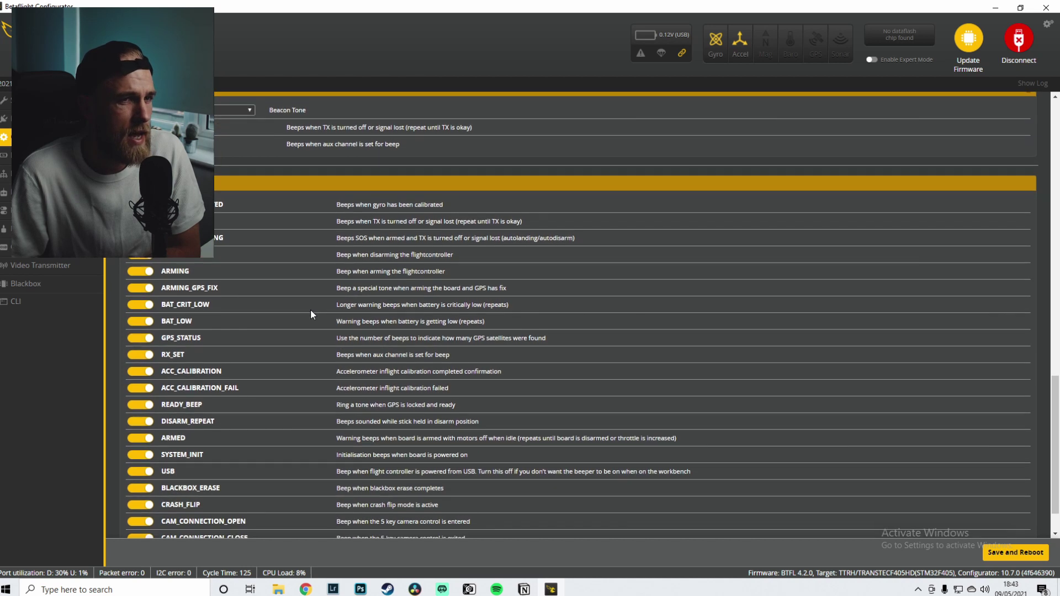
{"action": "scroll", "coordinate": [311, 315], "scroll_direction": "down", "scroll_amount": 1}
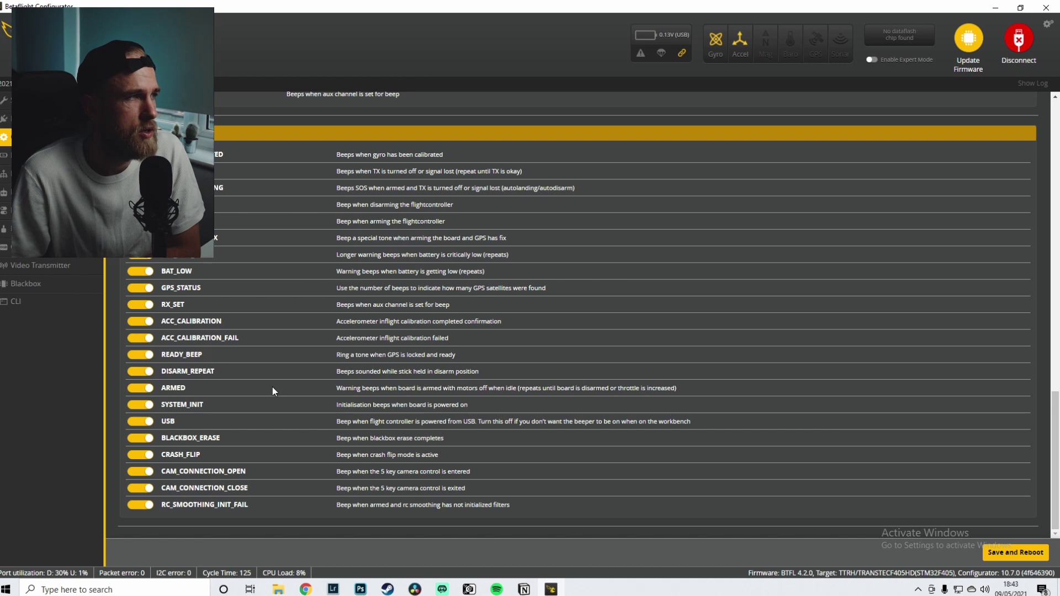
{"action": "scroll", "coordinate": [316, 369], "scroll_direction": "up", "scroll_amount": 10}
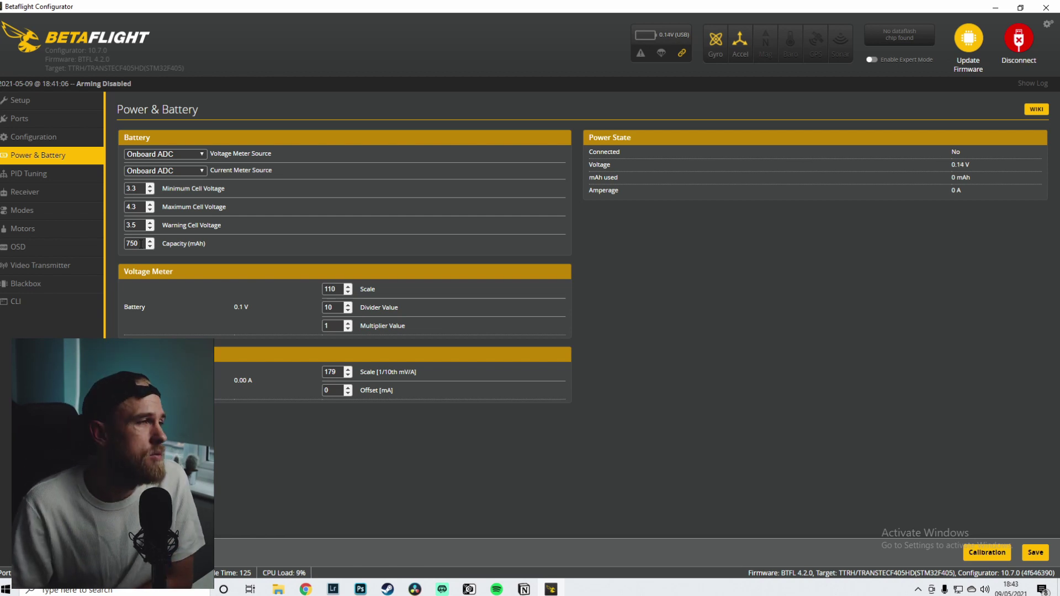
Step: Open the PID Tuning page showing roll 42/85/35, pitch 46/90/38 and yaw 45/90 values
{"action": "left_click", "coordinate": [44, 178]}
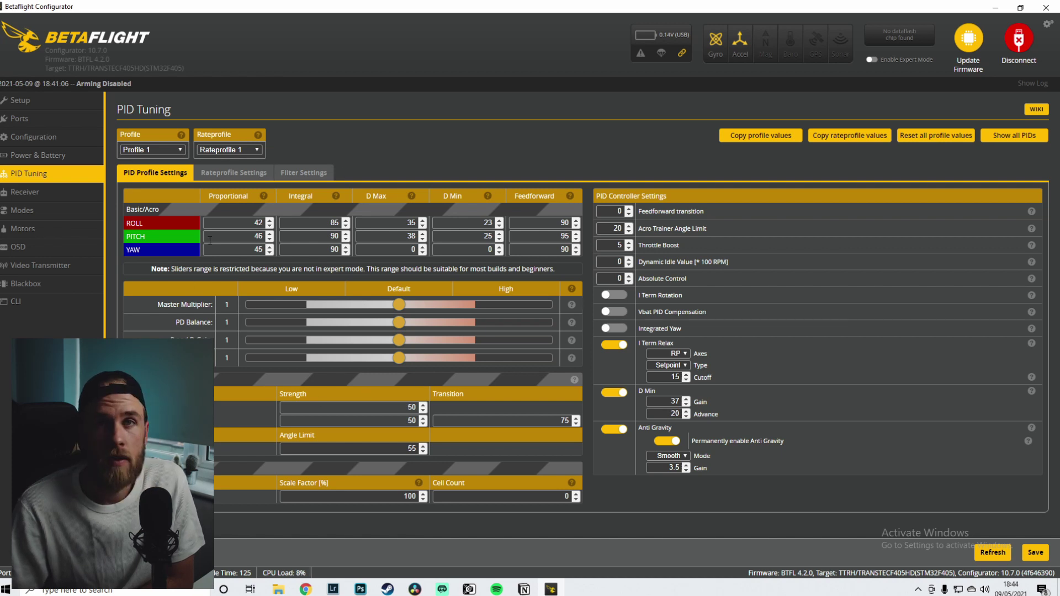
Step: Switch to Rateprofile Settings, showing RC Rate 1.00, Rate 0.70 and Expo 0.00 per axis
{"action": "left_click", "coordinate": [234, 173]}
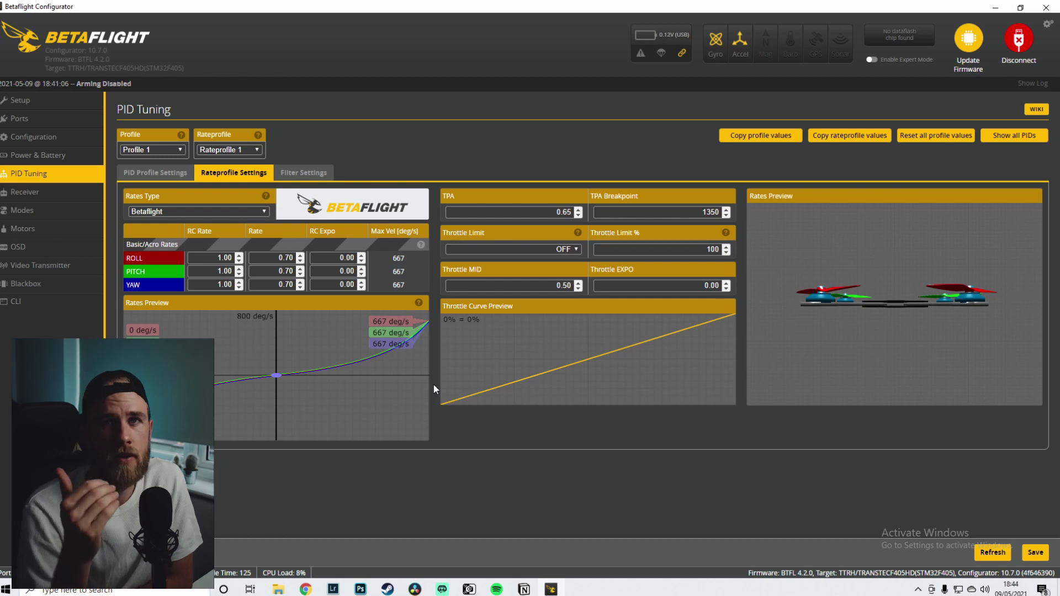
Step: Open Receiver, then return to Setup with the 3S battery reading 12.47 V
{"action": "left_click", "coordinate": [33, 192]}
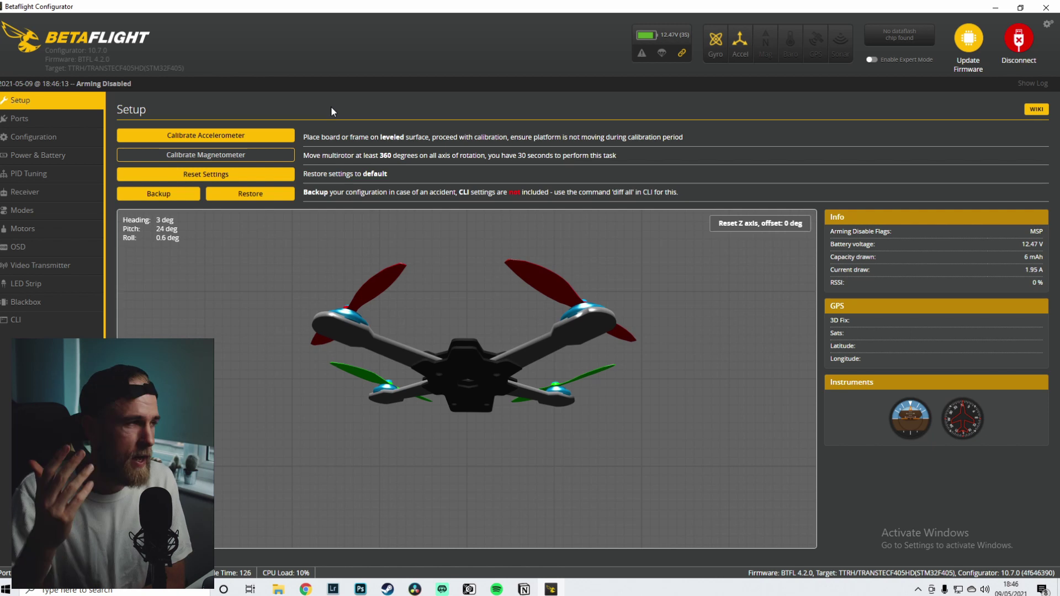
Step: Open the Receiver page to check roll, pitch and yaw near 1500 and throttle at 996
{"action": "left_click", "coordinate": [31, 173]}
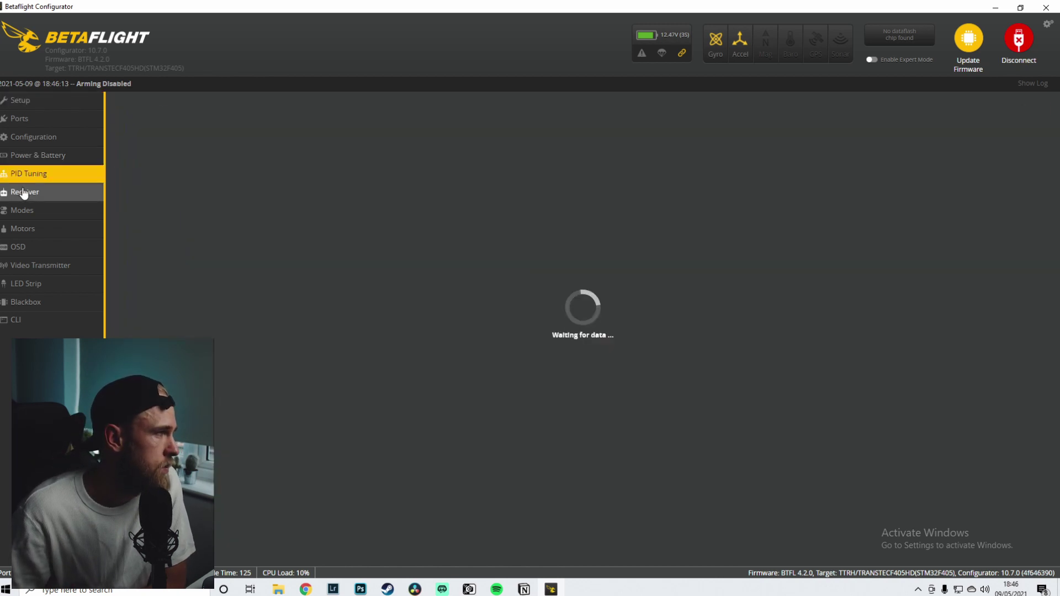
{"action": "left_click", "coordinate": [58, 191]}
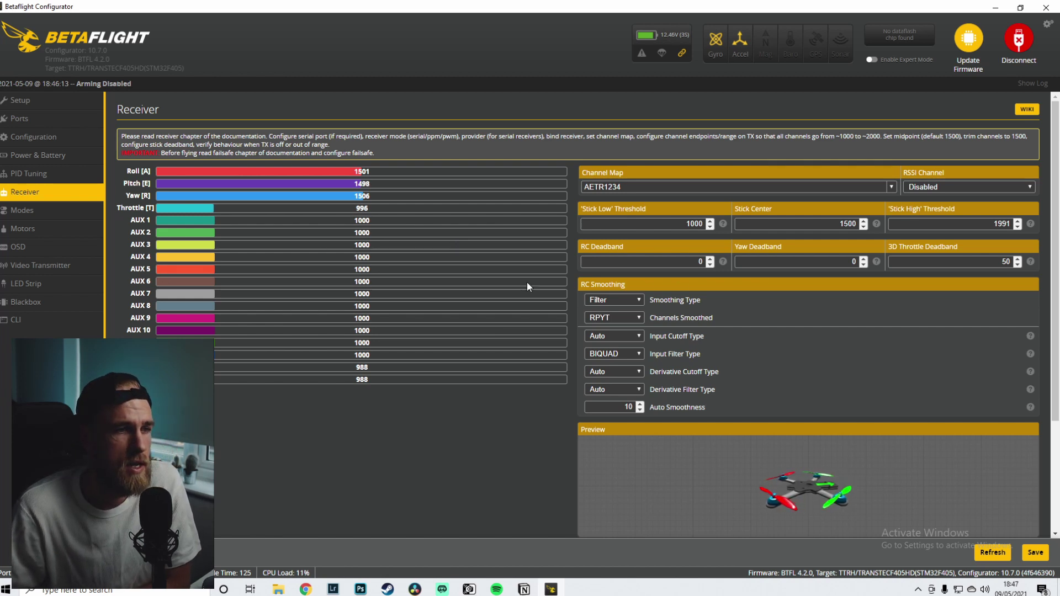
{"action": "scroll", "coordinate": [527, 283], "scroll_direction": "down", "scroll_amount": 3}
{"action": "scroll", "coordinate": [527, 283], "scroll_direction": "up", "scroll_amount": 3}
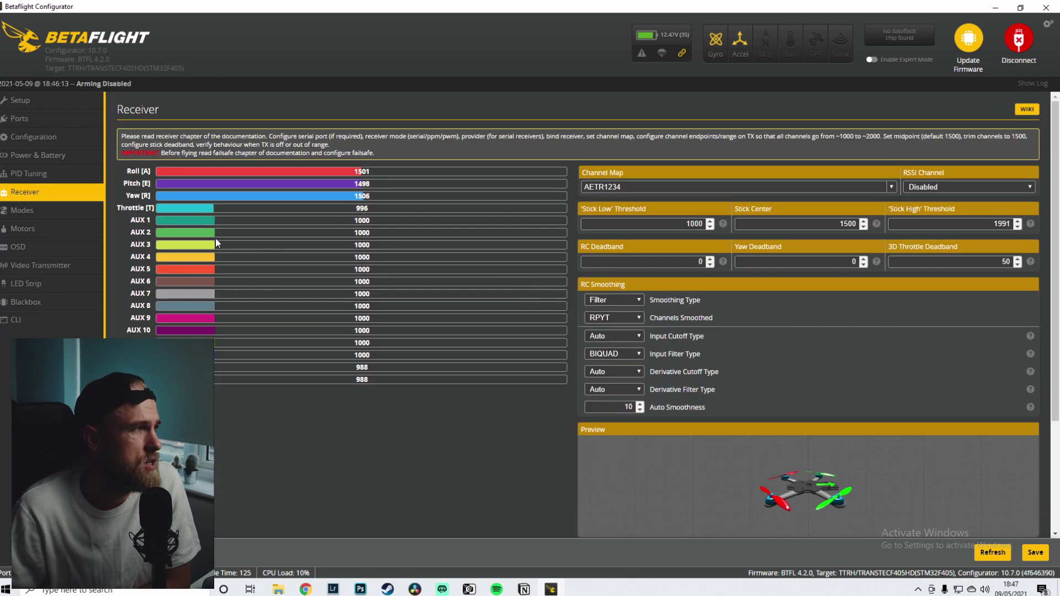
Step: Open the Modes page showing ARM on AUX 1, ANGLE AUX 2, FLIP OVER AFTER CRASH AUX 3, BEEPER AUX 4
{"action": "left_click", "coordinate": [28, 211]}
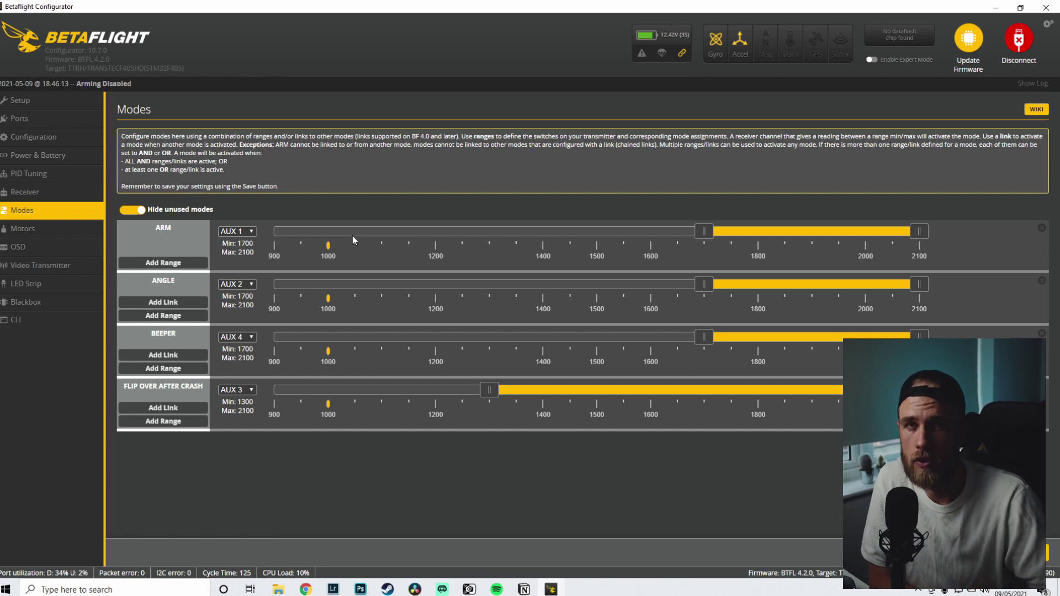
Step: Open the OSD page and scroll the Elements list to cell voltage, current draw and mAh drawn
{"action": "left_click", "coordinate": [18, 247]}
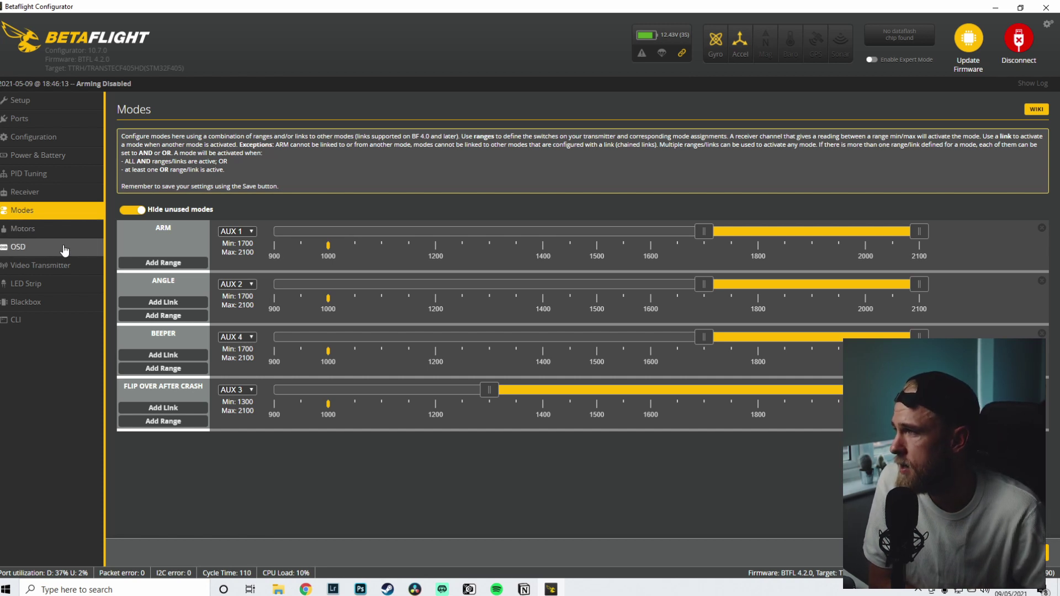
{"action": "scroll", "coordinate": [318, 276], "scroll_direction": "down", "scroll_amount": 1}
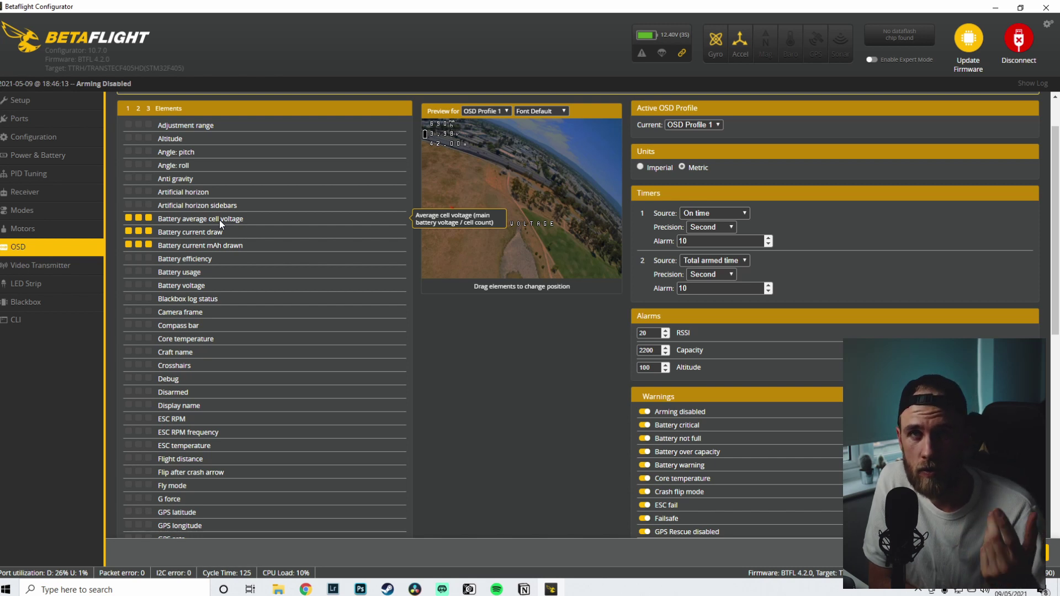
Step: Step through the Video Transmitter, LED Strip and Blackbox pages to reach the CLI
{"action": "left_click", "coordinate": [30, 267]}
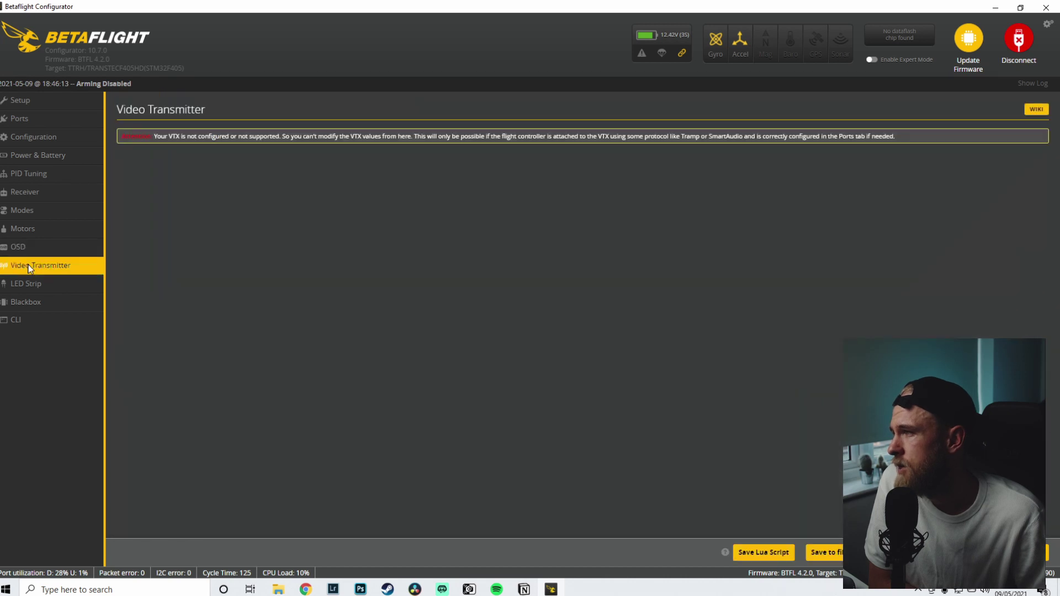
{"action": "left_click", "coordinate": [50, 282]}
{"action": "left_click", "coordinate": [51, 301]}
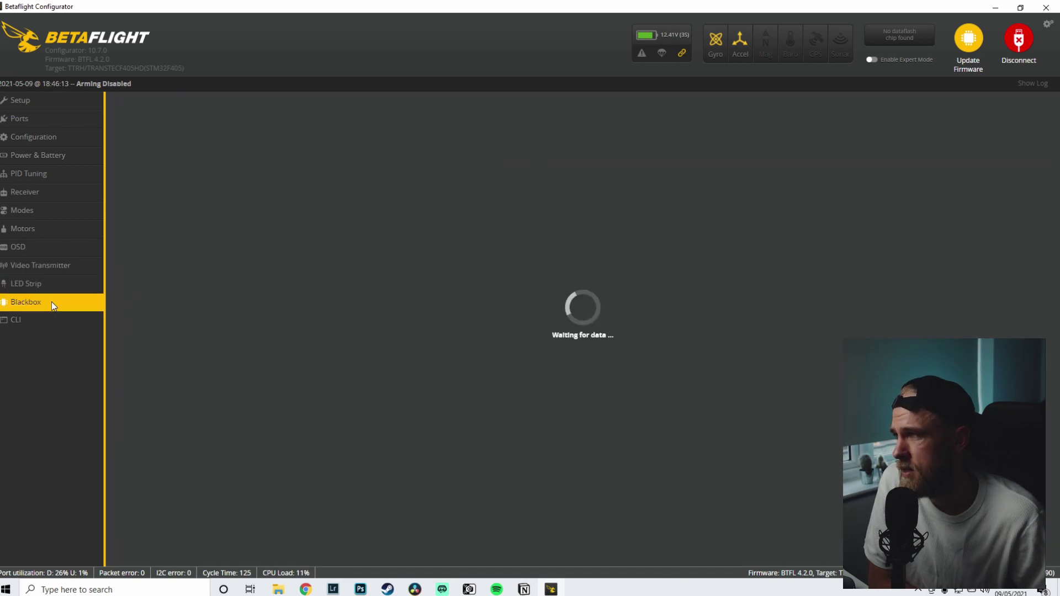
{"action": "left_click", "coordinate": [55, 322]}
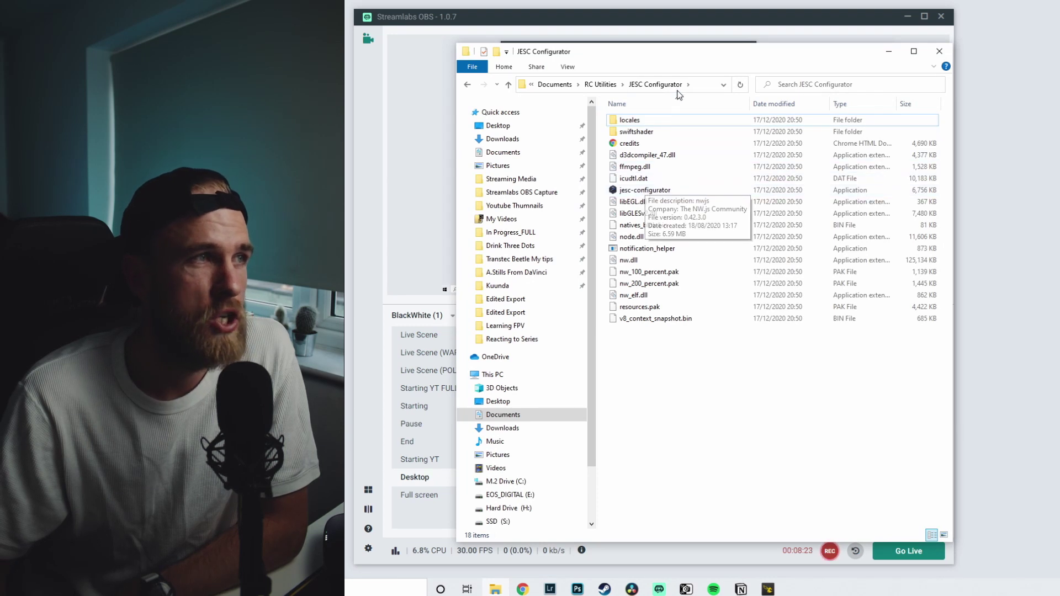
Step: Launch jesc-configurator from the Documents > RC Utilities > JESC Configurator folder
{"action": "left_click_drag", "start_coordinate": [689, 56], "coordinate": [687, 47]}
{"action": "left_click", "coordinate": [642, 185]}
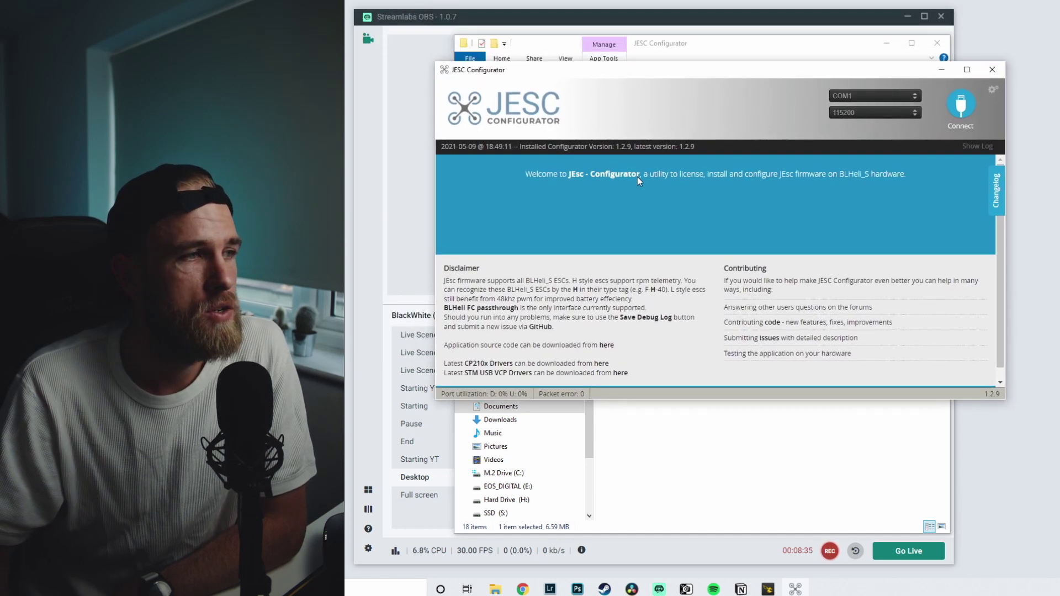
Step: Dismiss the BLHeliSuite32 invalid-pointer Application Error with OK, revealing the JESC welcome screen
{"action": "scroll", "coordinate": [659, 277], "scroll_direction": "down", "scroll_amount": 1}
{"action": "scroll", "coordinate": [658, 317], "scroll_direction": "up", "scroll_amount": 1}
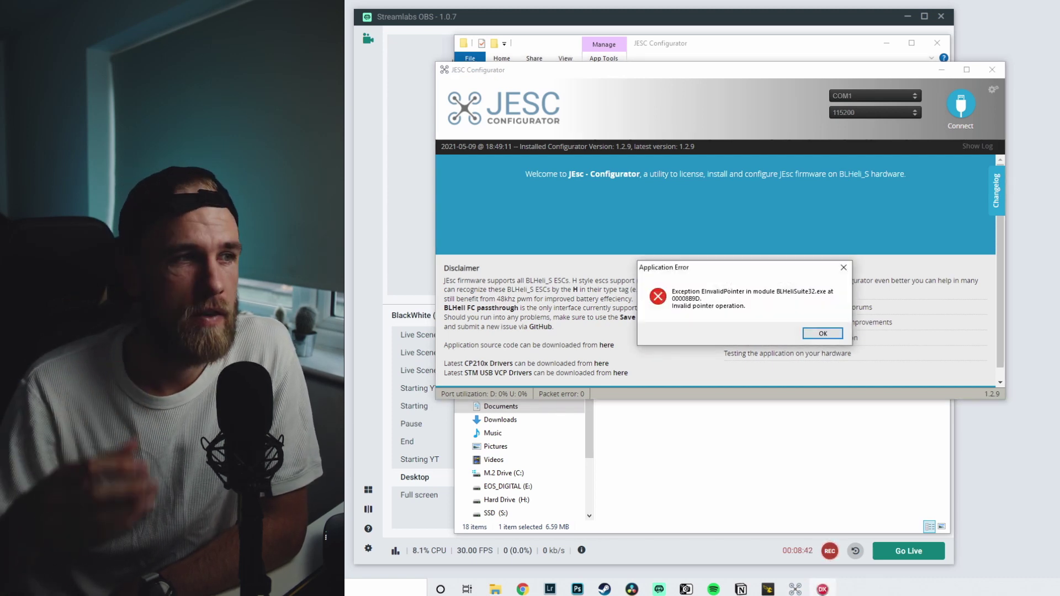
{"action": "left_click", "coordinate": [844, 268]}
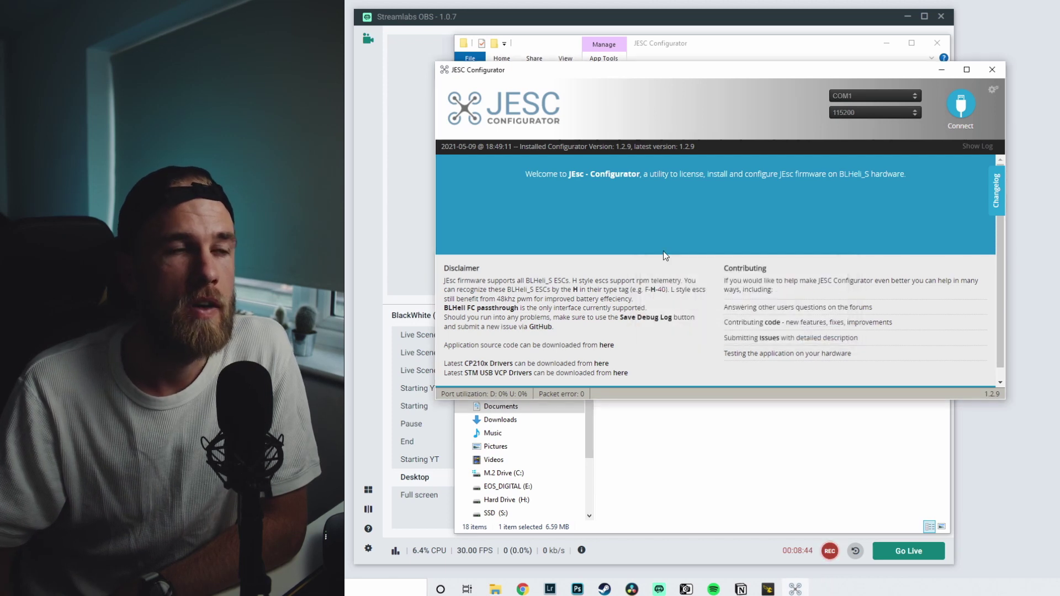